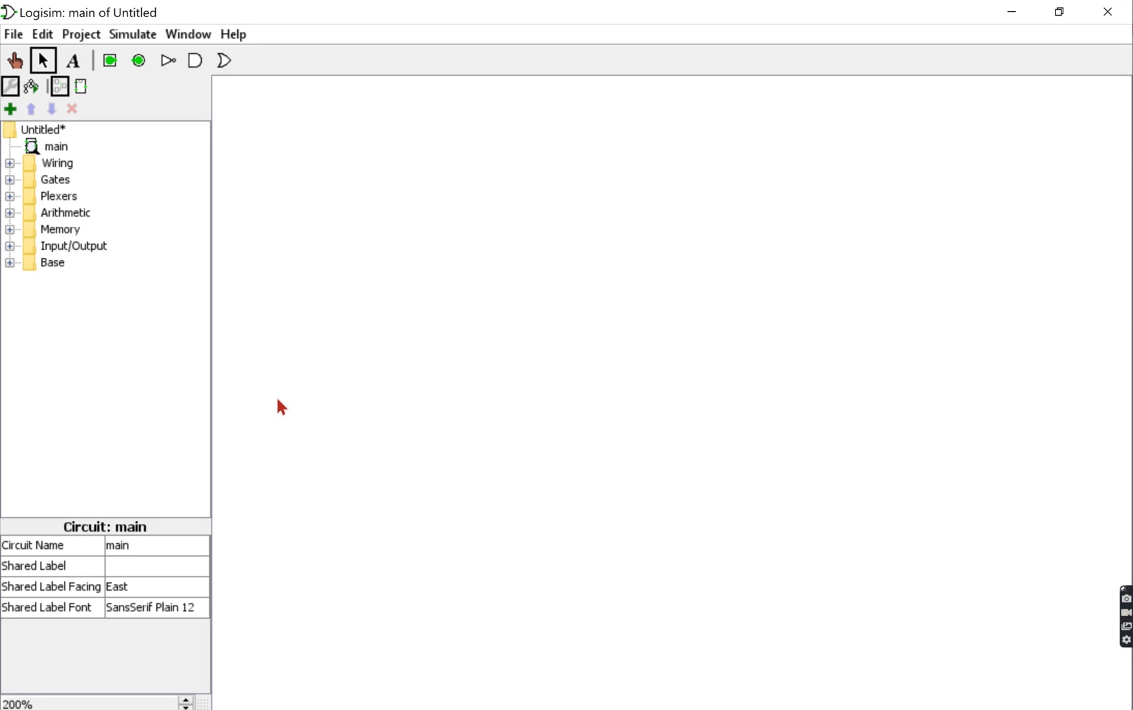
# Add a text label containing a person's first name to the empty canvas.
pyautogui.click(15, 62)
pyautogui.click(71, 59)
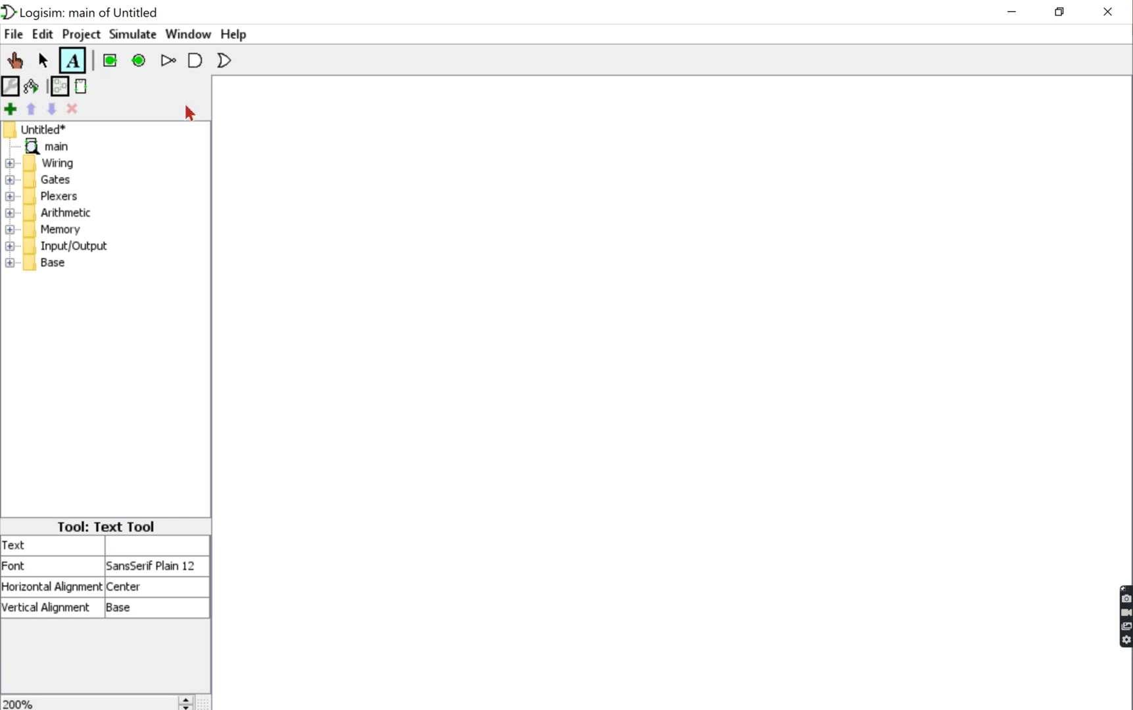
pyautogui.click(347, 192)
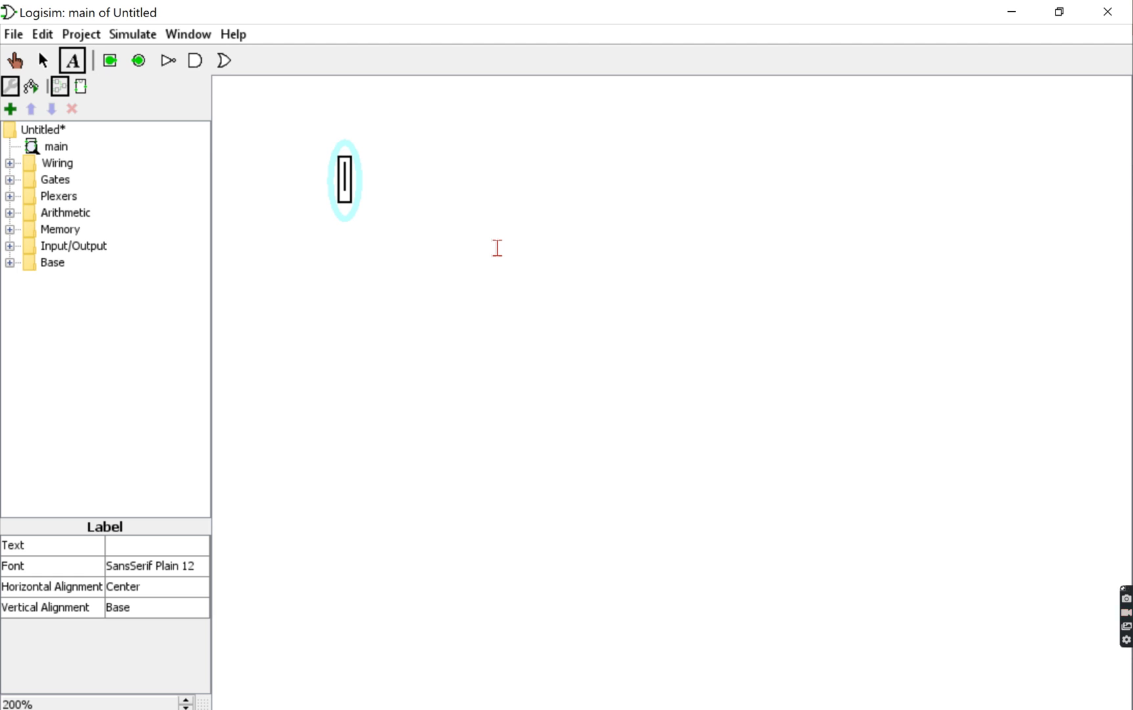
pyautogui.write('Ams')
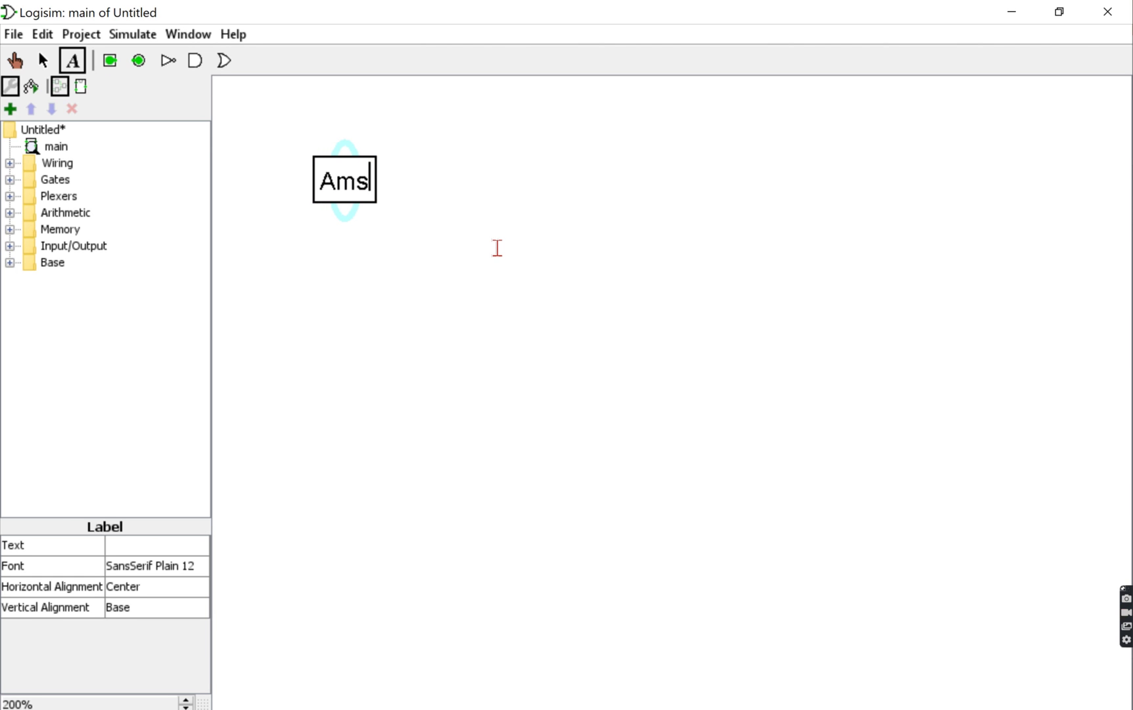
pyautogui.press('BackSpace')
pyautogui.write('al')
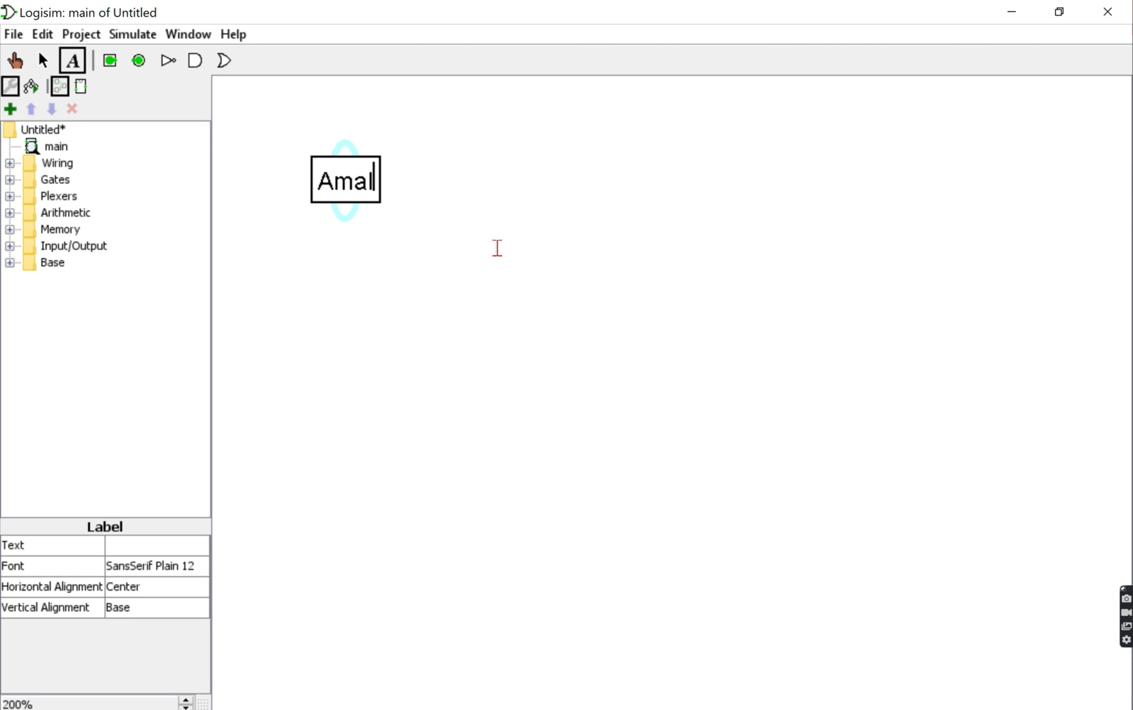
# Move the name label to the canvas's upper-left corner and delete it.
pyautogui.click(42, 59)
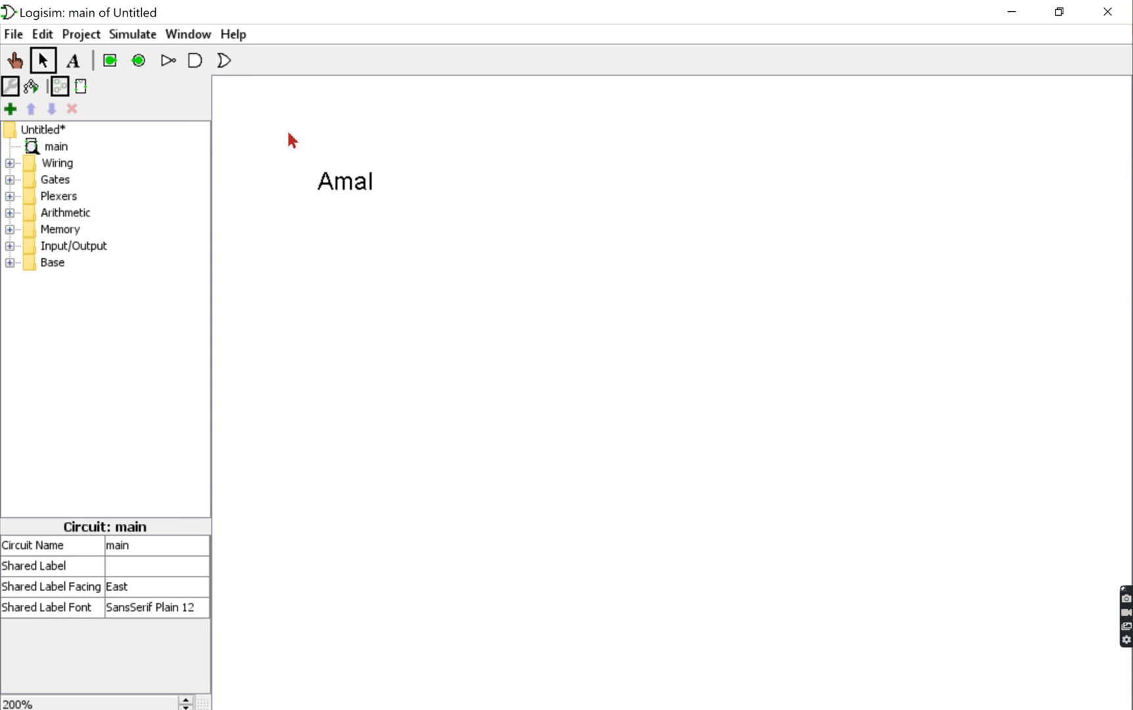
pyautogui.moveTo(343, 179); pyautogui.dragTo(268, 114)
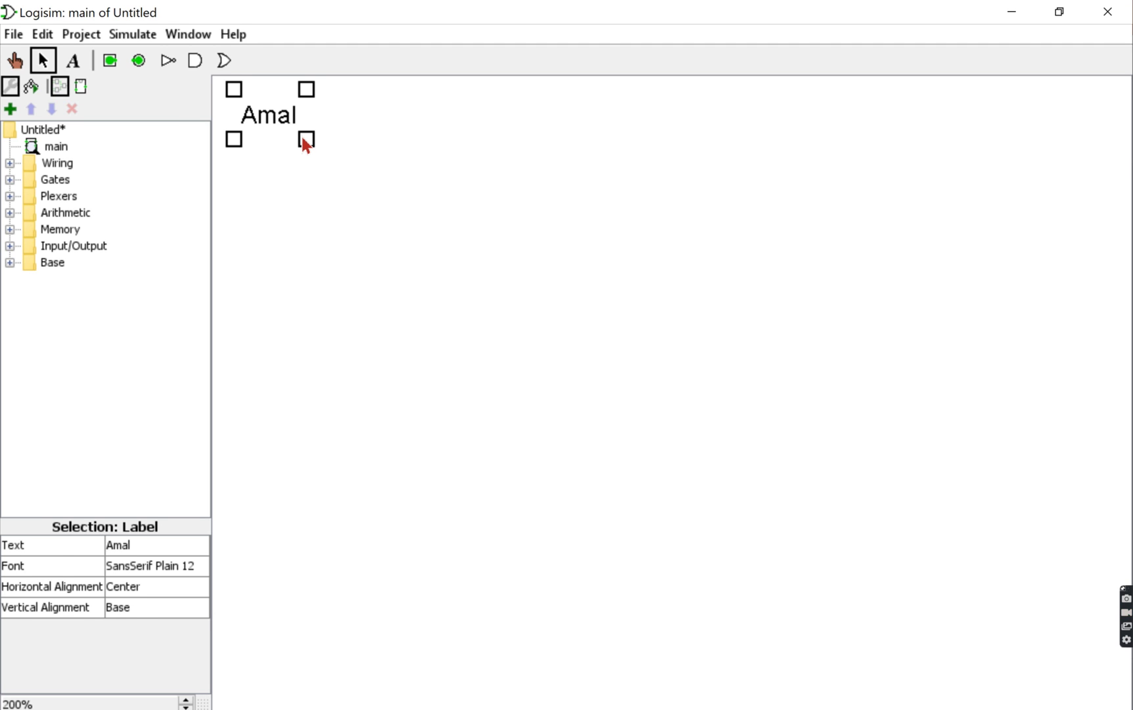
pyautogui.press('Delete')
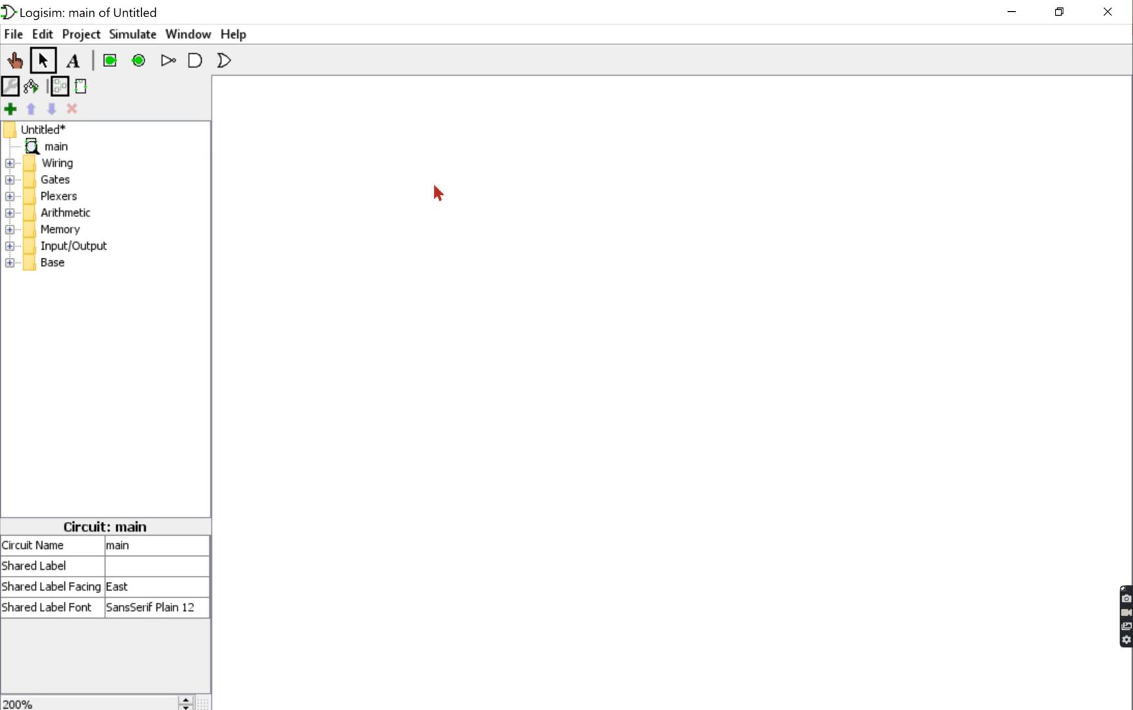
# Place an input pin on the canvas and toggle its value between 0 and 1 with the Poke tool.
pyautogui.click(109, 61)
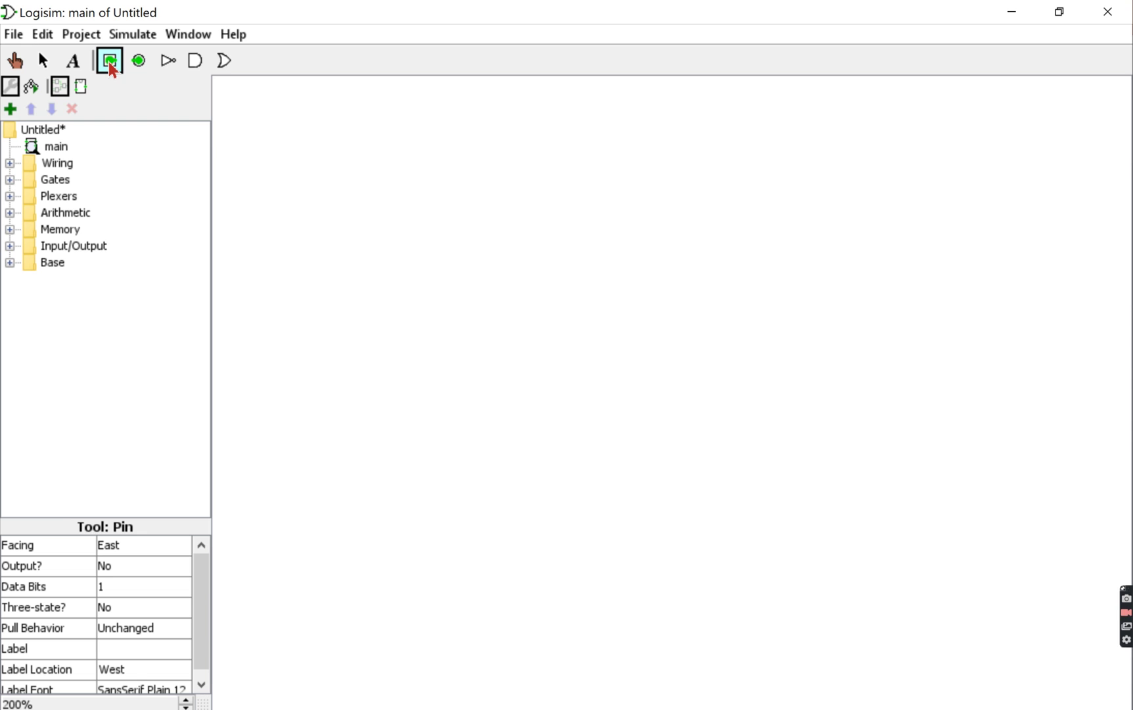
pyautogui.click(322, 152)
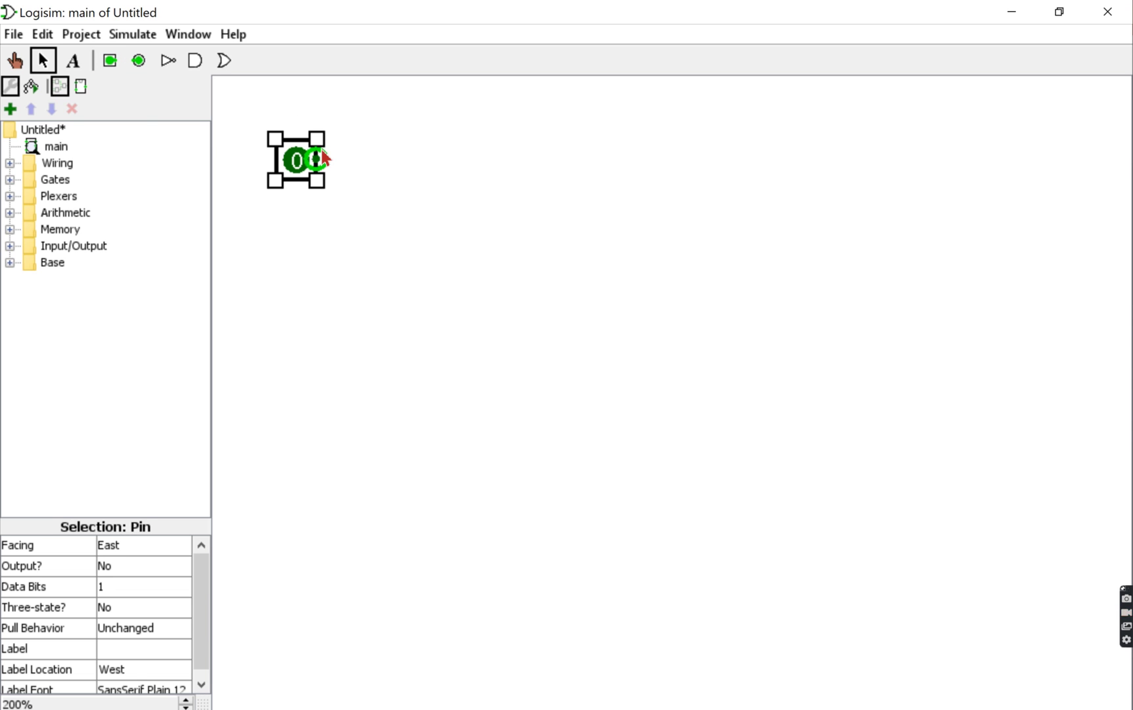
pyautogui.click(14, 62)
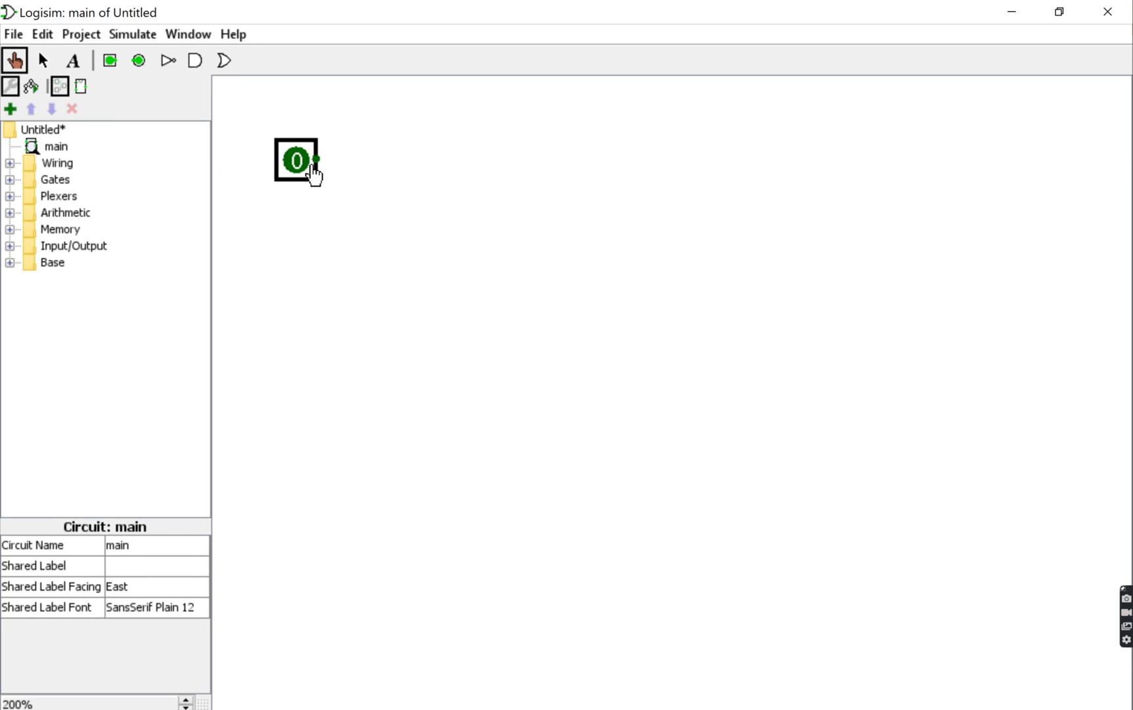
pyautogui.click(305, 166)
pyautogui.click(305, 165)
pyautogui.click(305, 166)
pyautogui.click(304, 166)
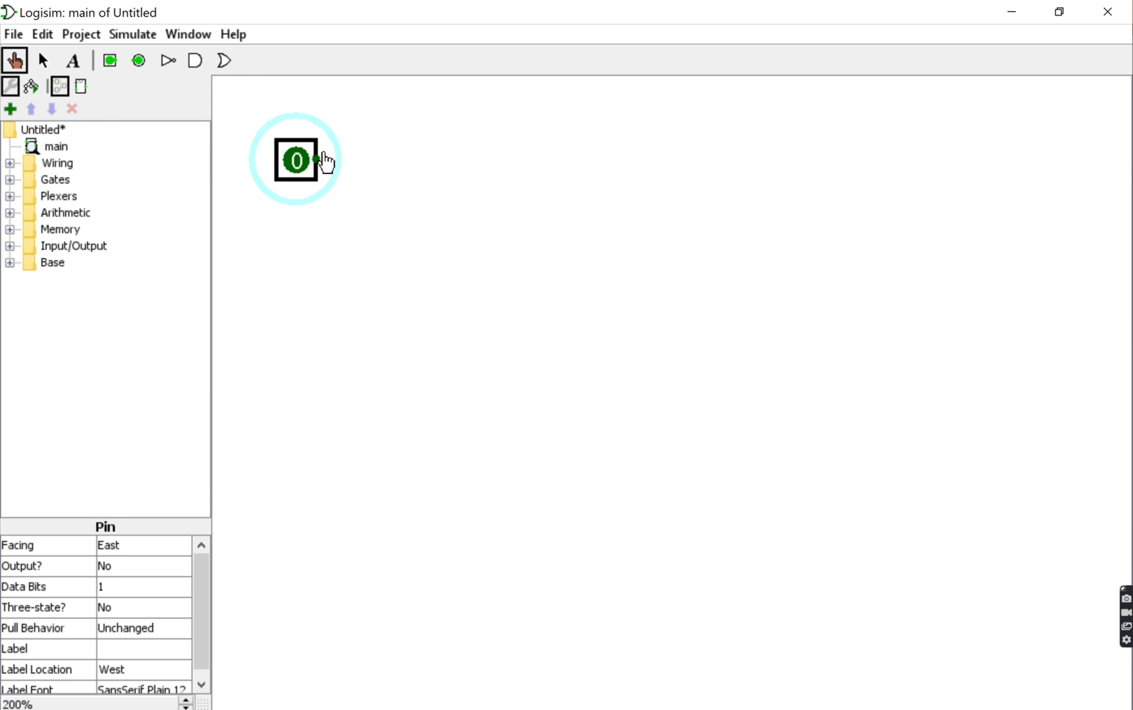
pyautogui.click(45, 61)
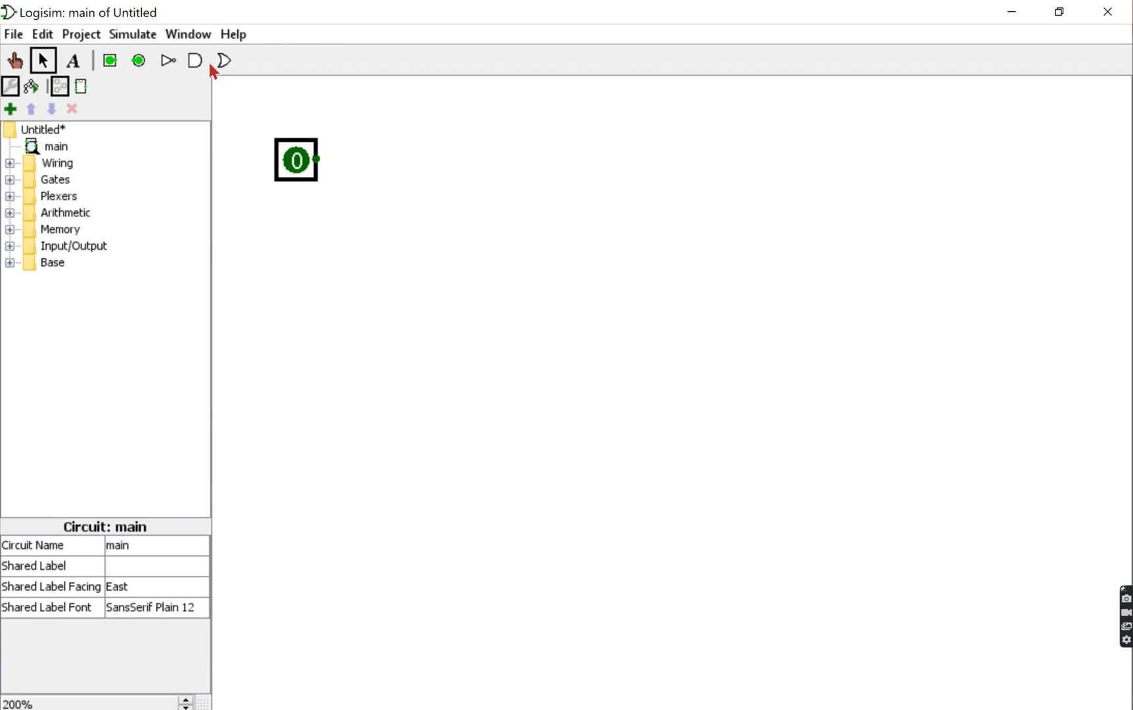
# Place a NOT gate to the right of the input pin and an output pin beyond the gate.
pyautogui.click(169, 60)
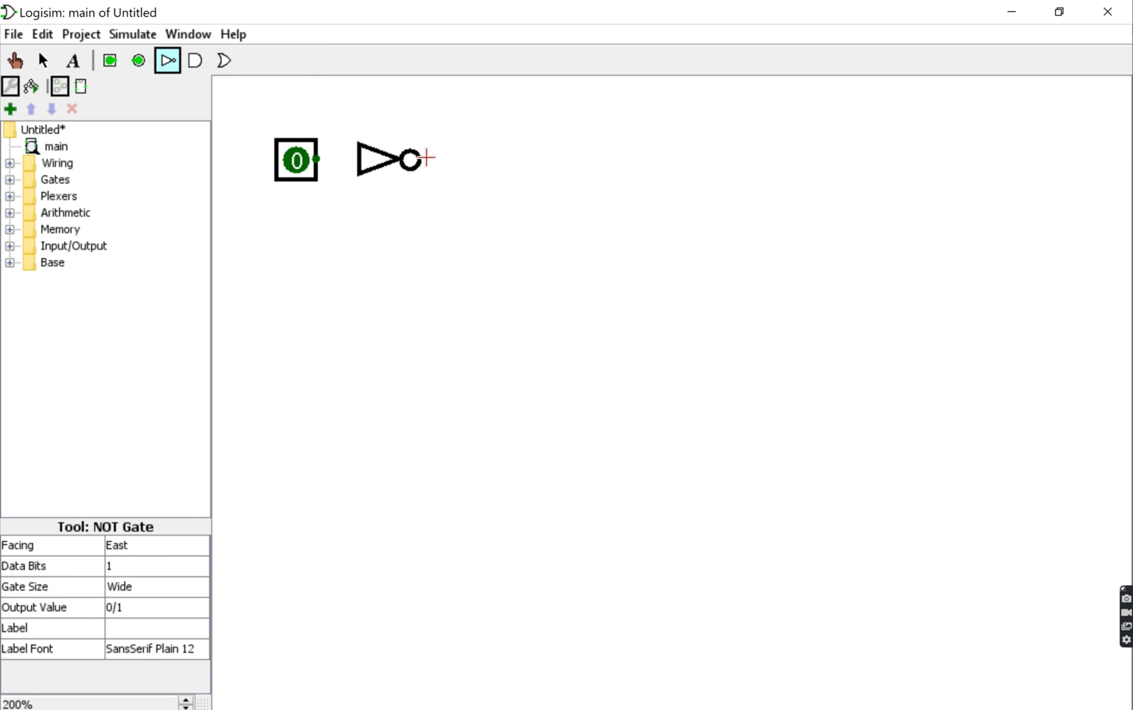
pyautogui.click(425, 157)
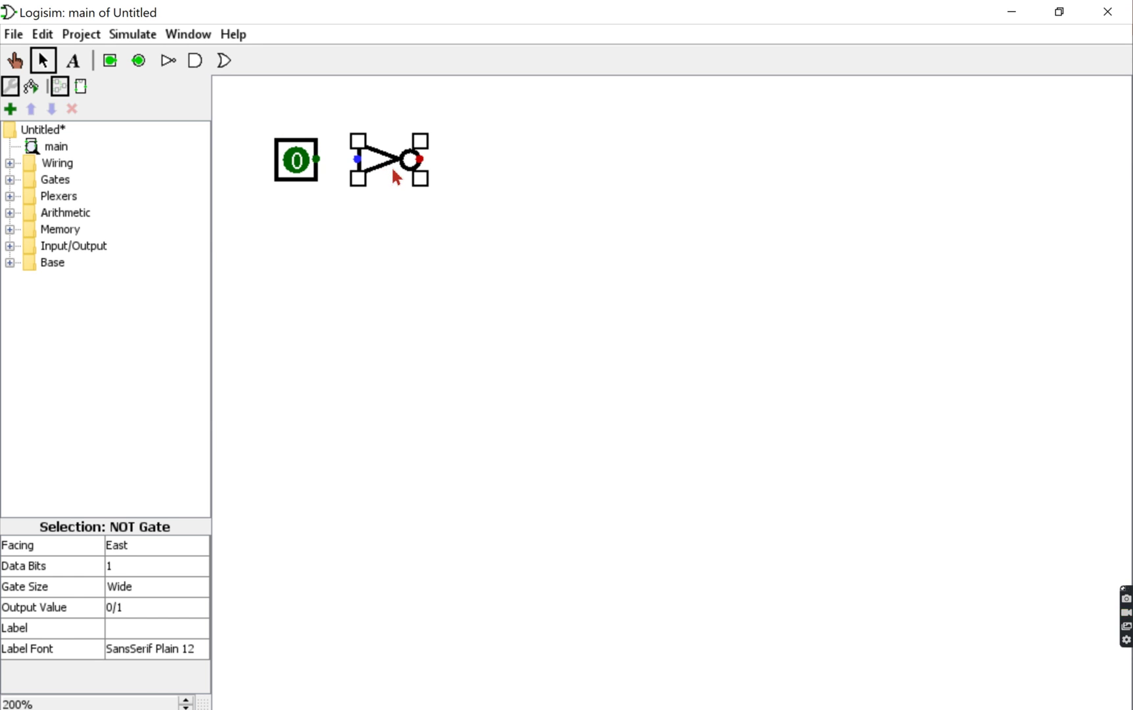
pyautogui.click(138, 60)
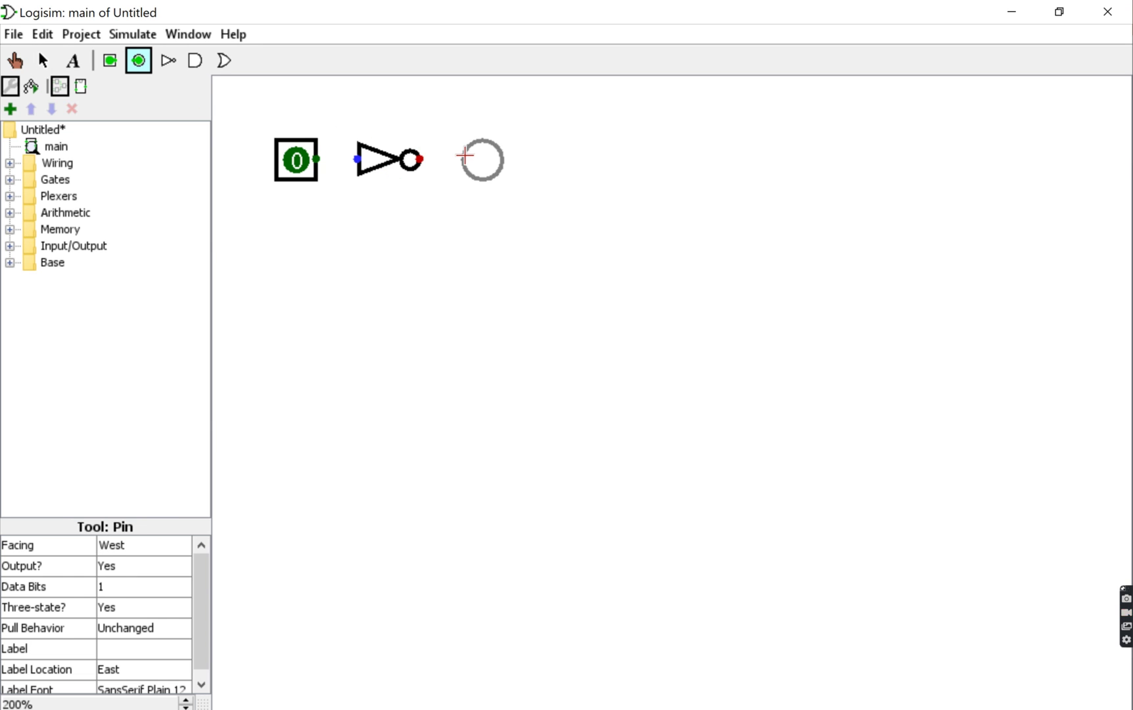
pyautogui.click(482, 159)
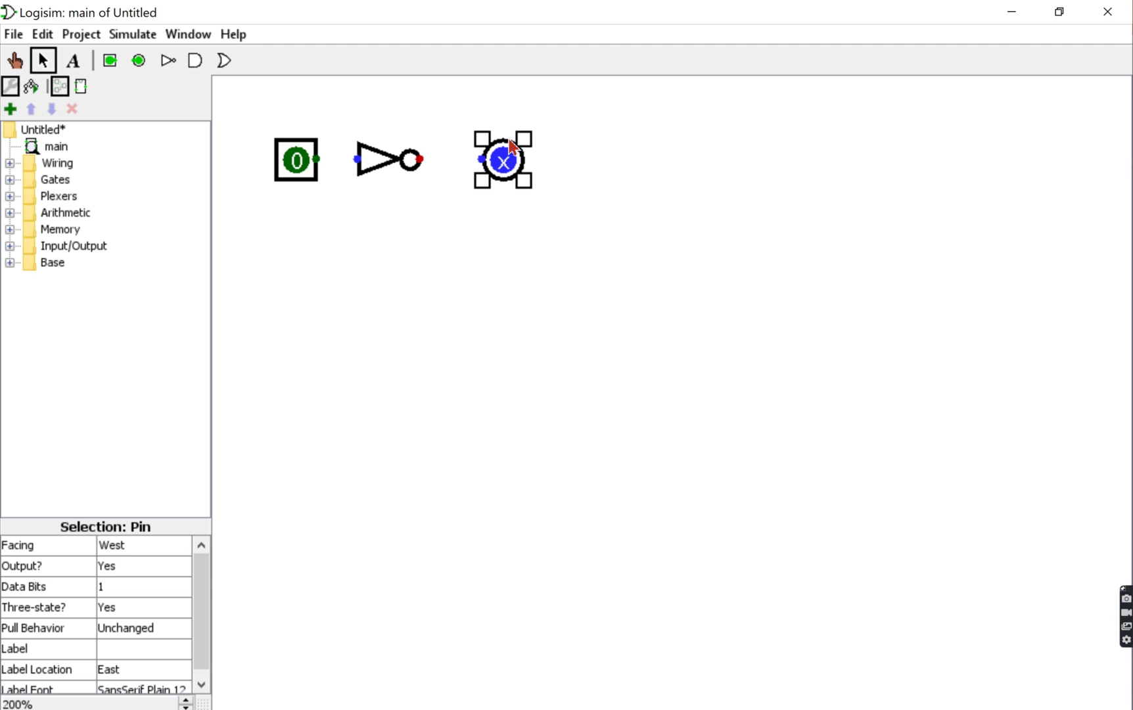
# Switch the output pin's Output? attribute to No and return it to Yes.
pyautogui.click(130, 562)
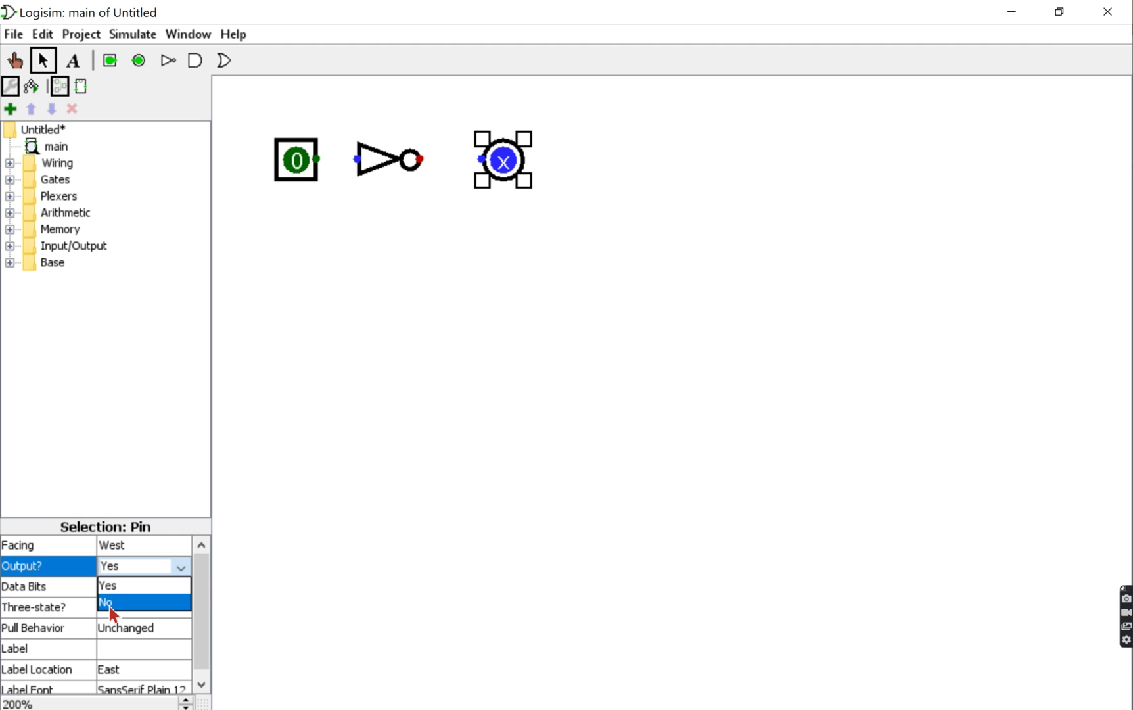
pyautogui.click(107, 603)
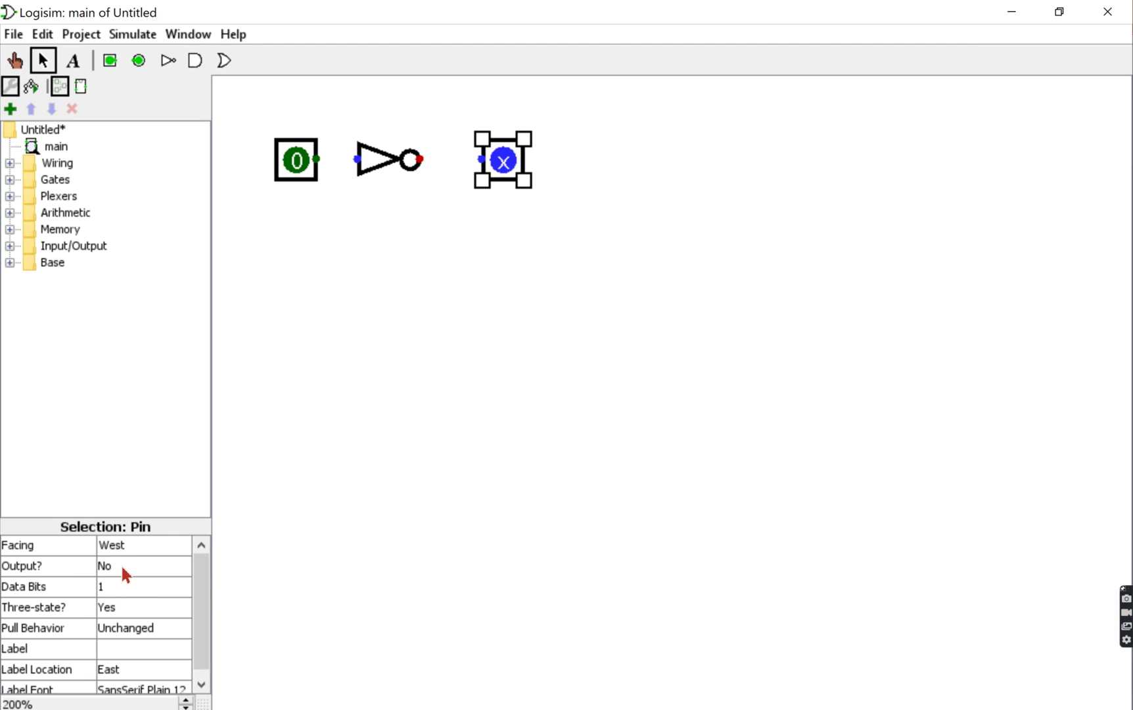
pyautogui.click(122, 566)
pyautogui.click(107, 602)
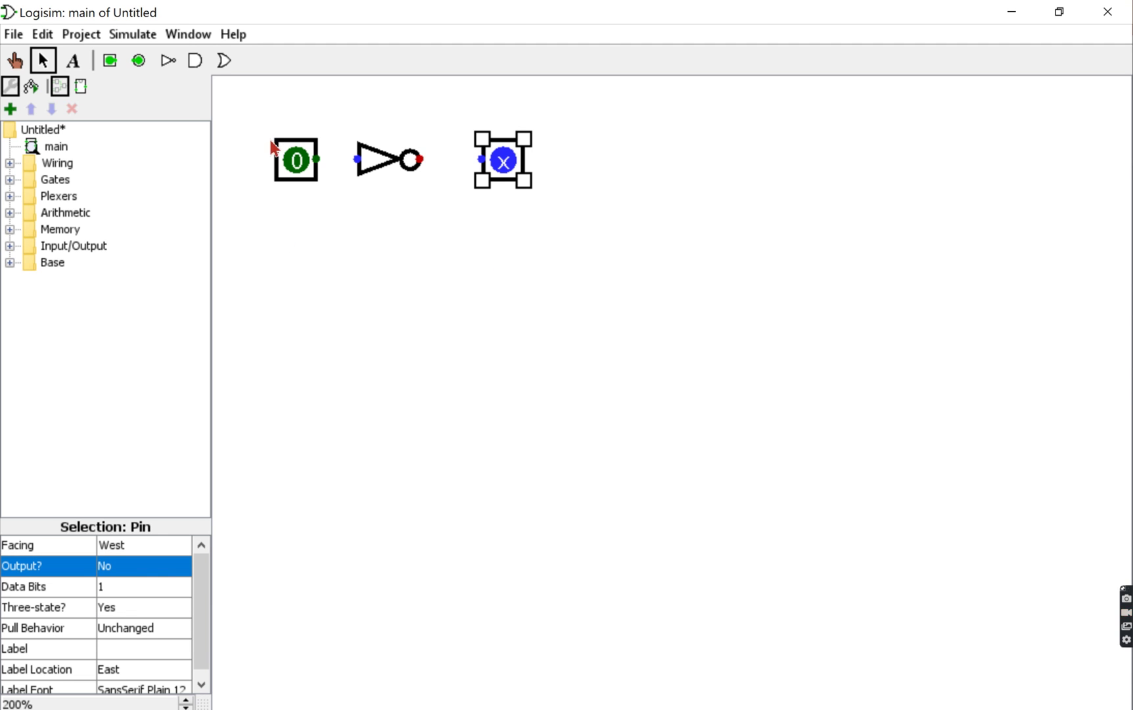
pyautogui.click(144, 569)
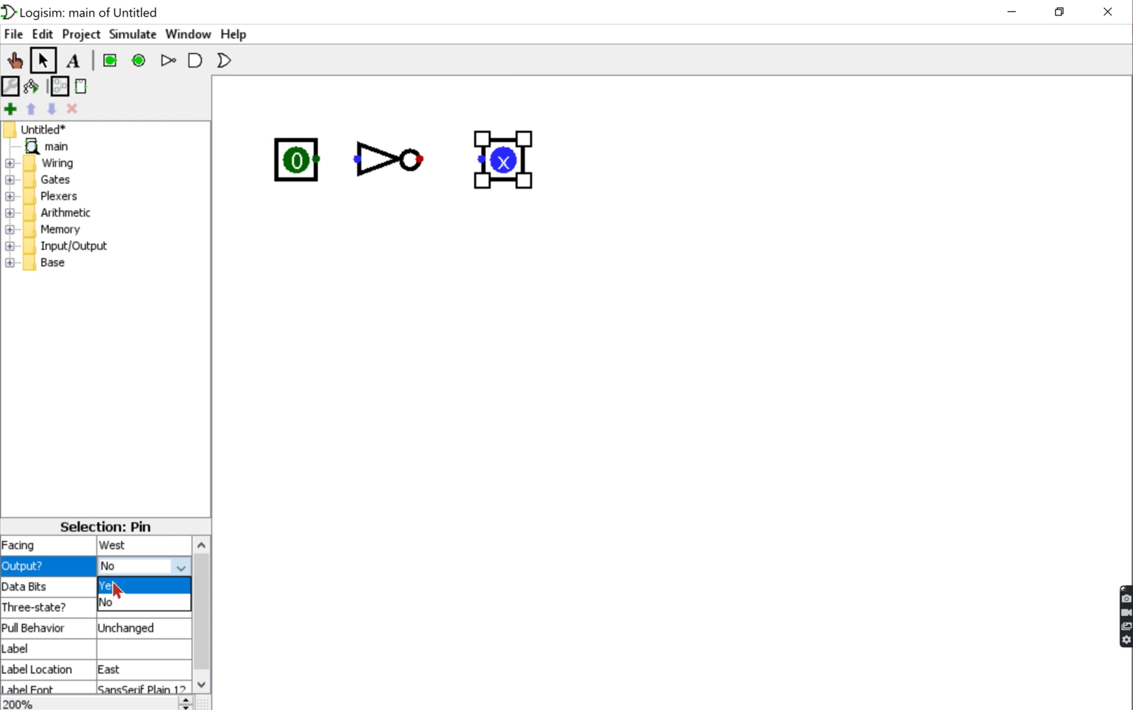
pyautogui.click(113, 584)
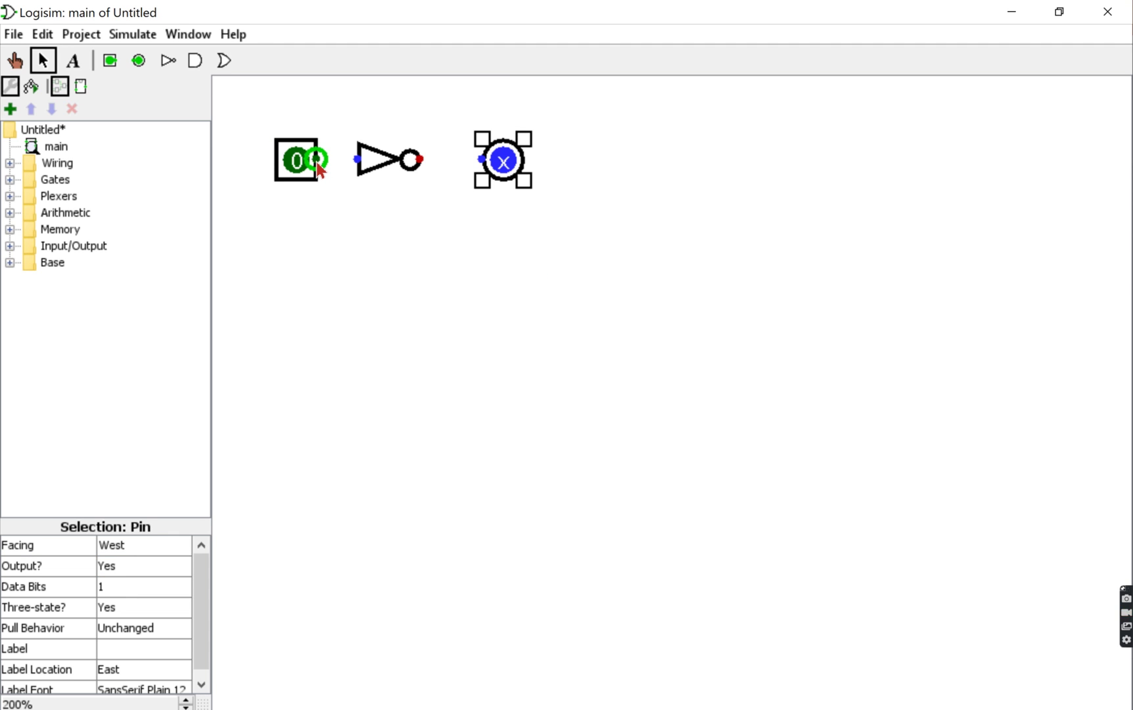
# Wire the input pin through the NOT gate to the output pin, and shift both pins slightly left.
pyautogui.moveTo(346, 163); pyautogui.dragTo(350, 161)
pyautogui.moveTo(421, 159); pyautogui.dragTo(475, 161)
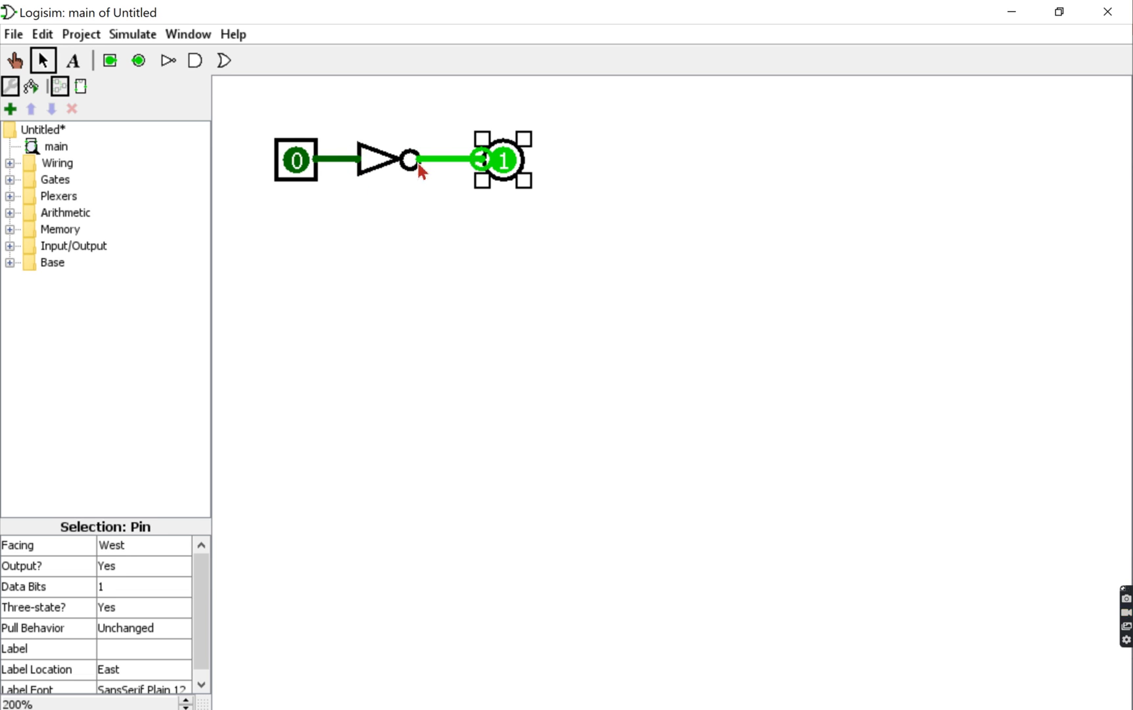
pyautogui.moveTo(301, 174)
pyautogui.mouseDown()
pyautogui.moveTo(273, 144)
pyautogui.moveTo(273, 197)
pyautogui.moveTo(279, 170)
pyautogui.mouseUp()
pyautogui.moveTo(508, 171)
pyautogui.mouseDown()
pyautogui.moveTo(494, 151)
pyautogui.moveTo(487, 163)
pyautogui.mouseUp()
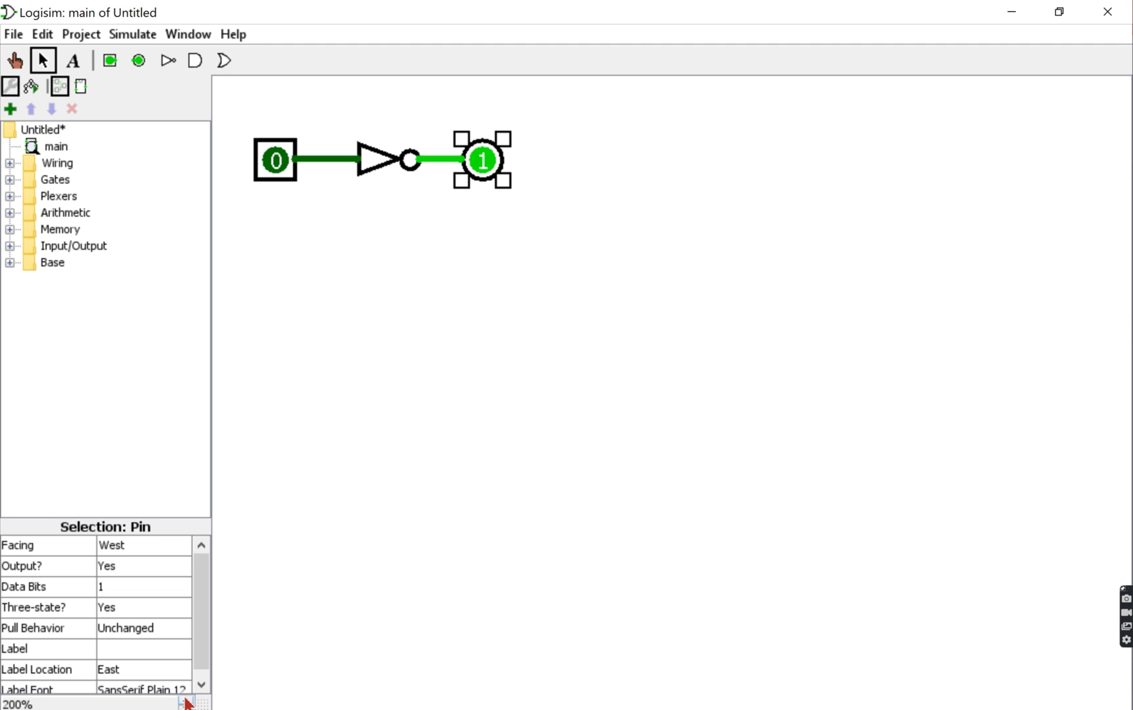
# Label the NOT gate's input pin A.
pyautogui.click(274, 165)
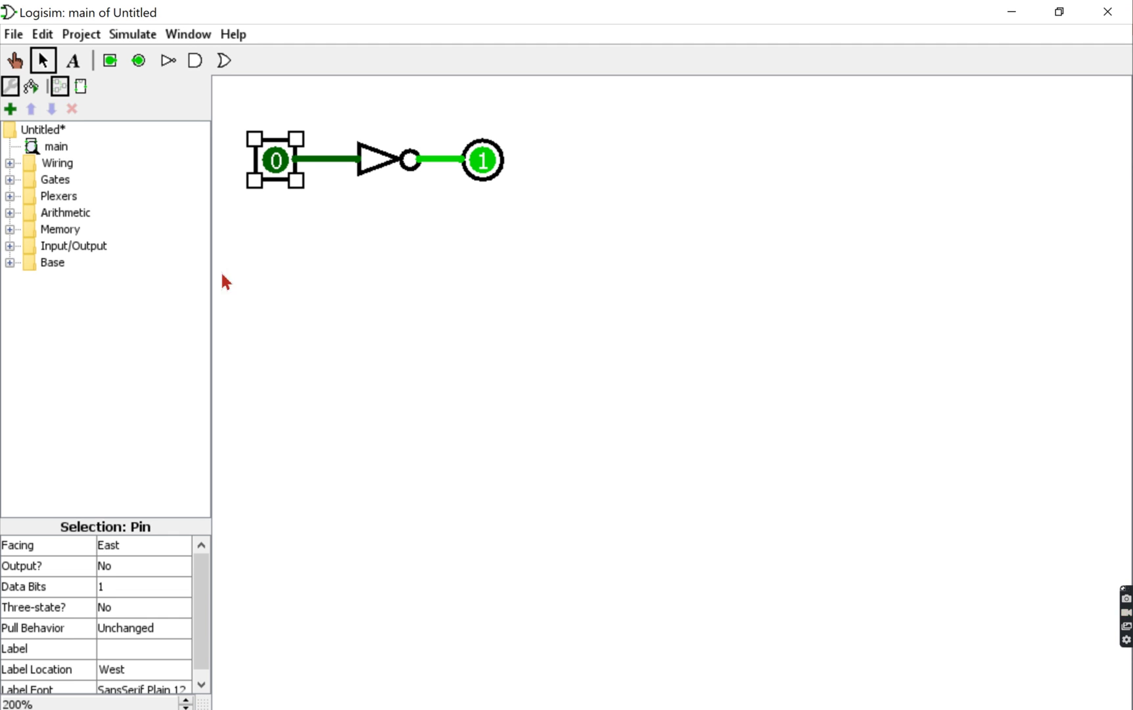
pyautogui.click(103, 649)
pyautogui.write('A')
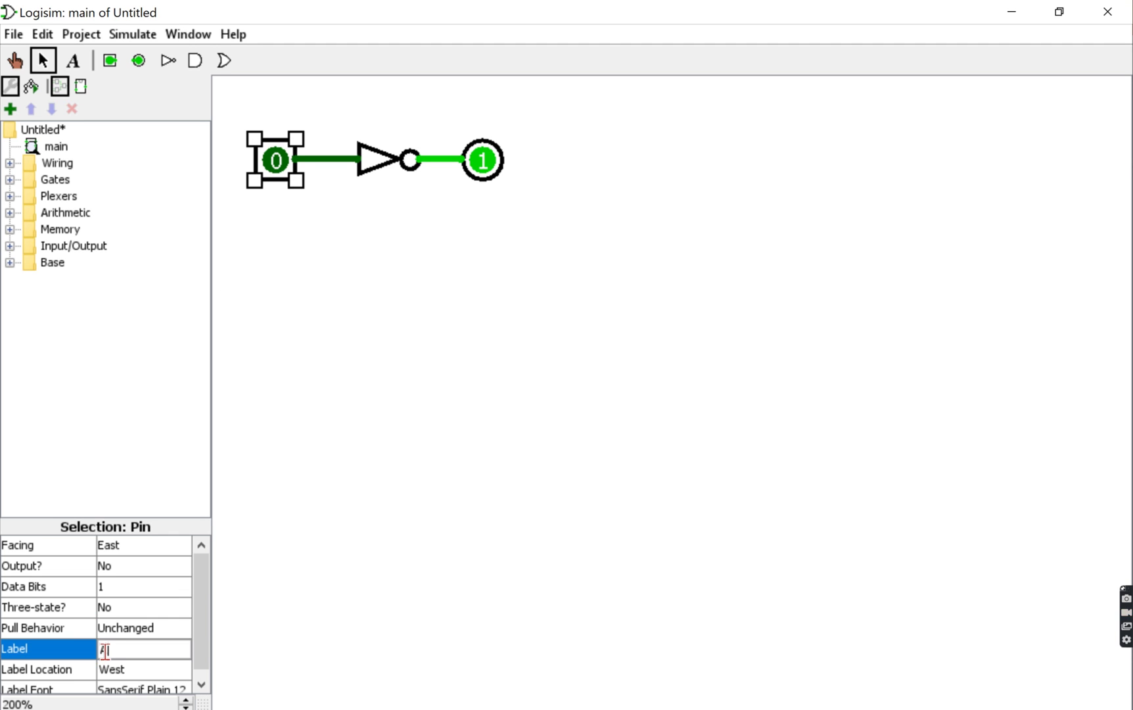
pyautogui.click(104, 667)
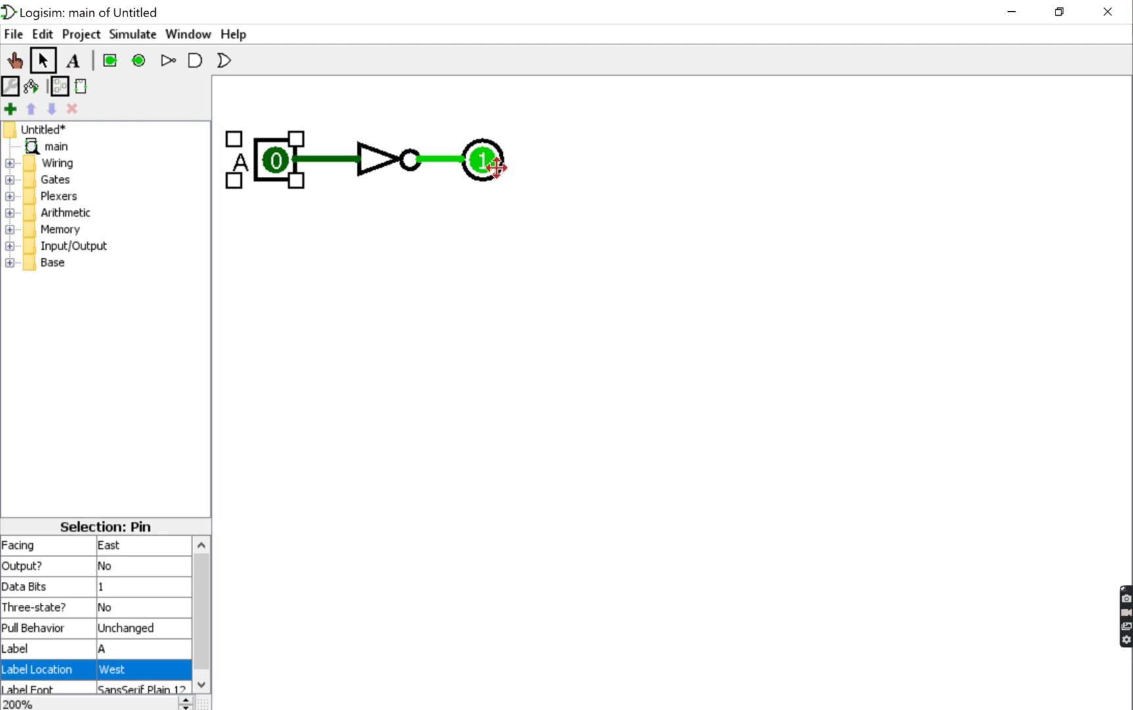
# Label the NOT gate's output pin A'.
pyautogui.click(496, 167)
pyautogui.click(119, 646)
pyautogui.write("A'")
pyautogui.press('Return')
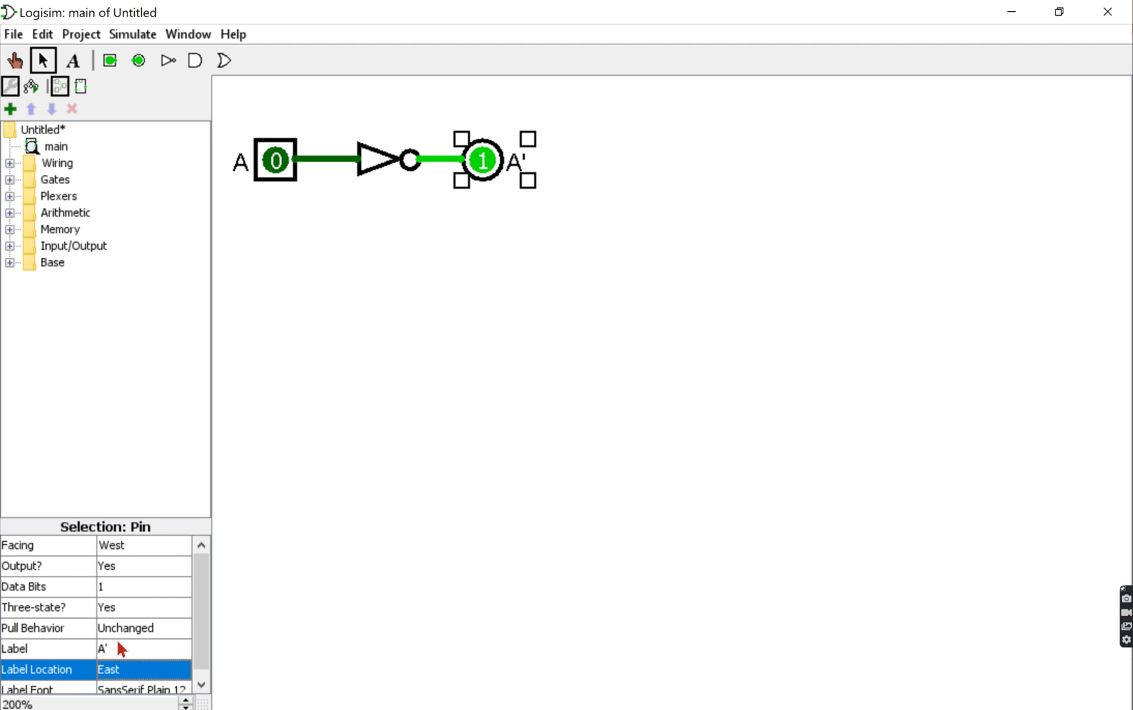
pyautogui.click(572, 412)
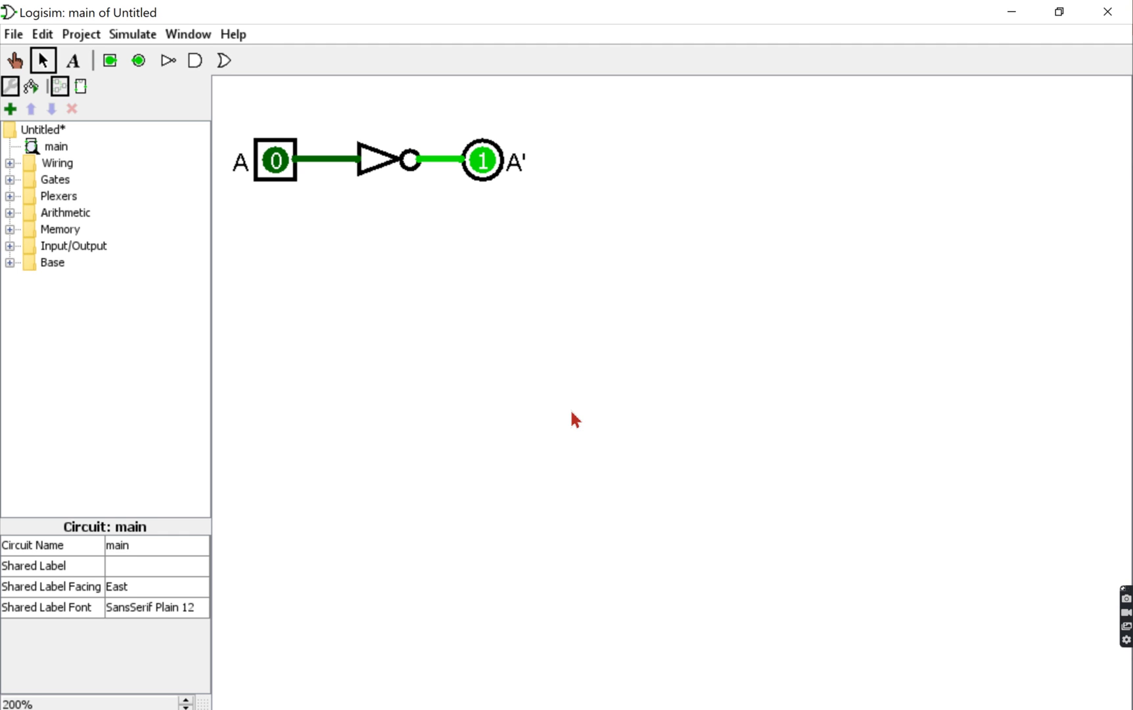
pyautogui.click(136, 35)
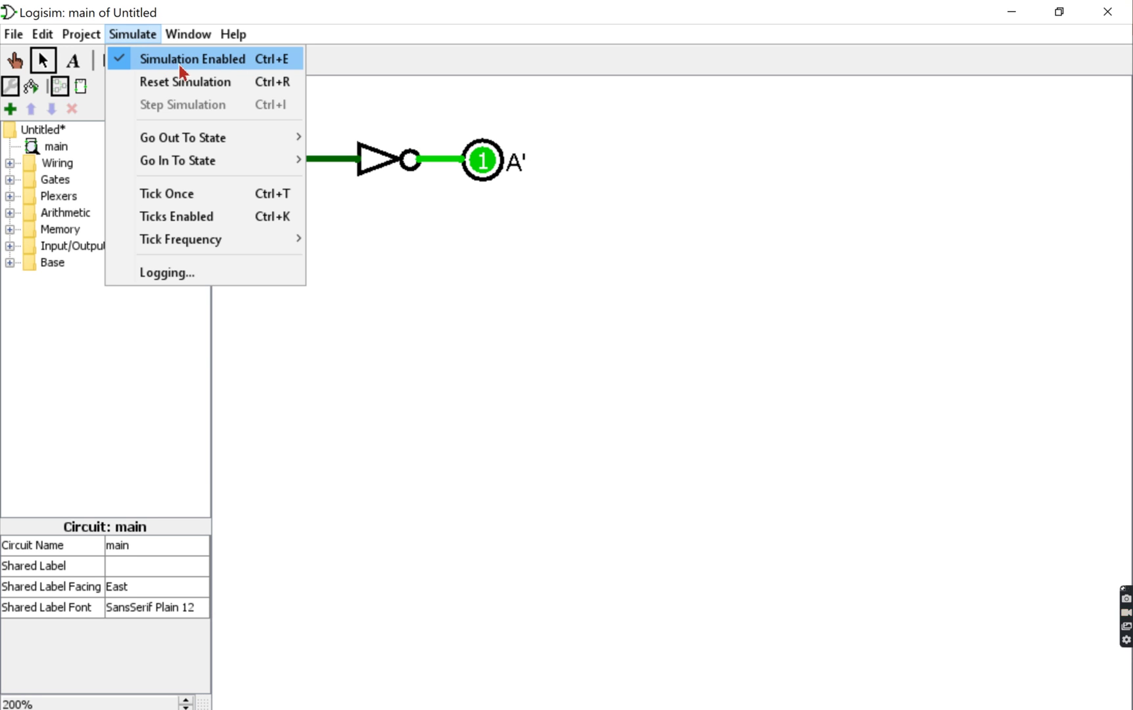
pyautogui.click(443, 261)
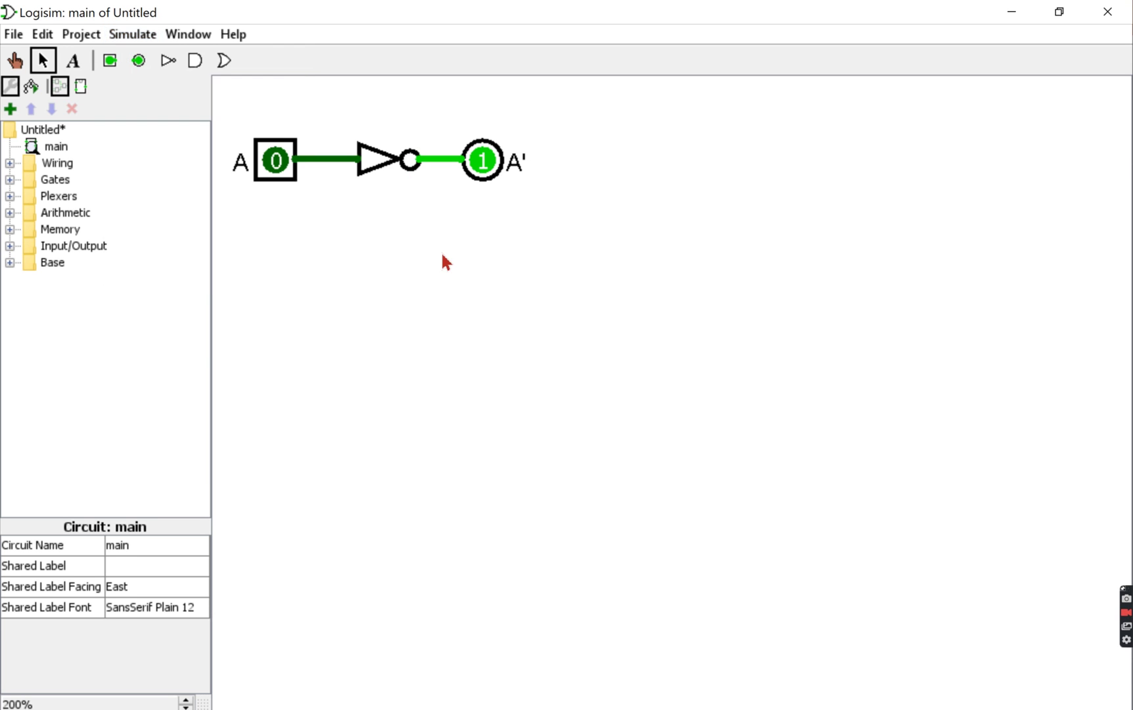
pyautogui.click(13, 34)
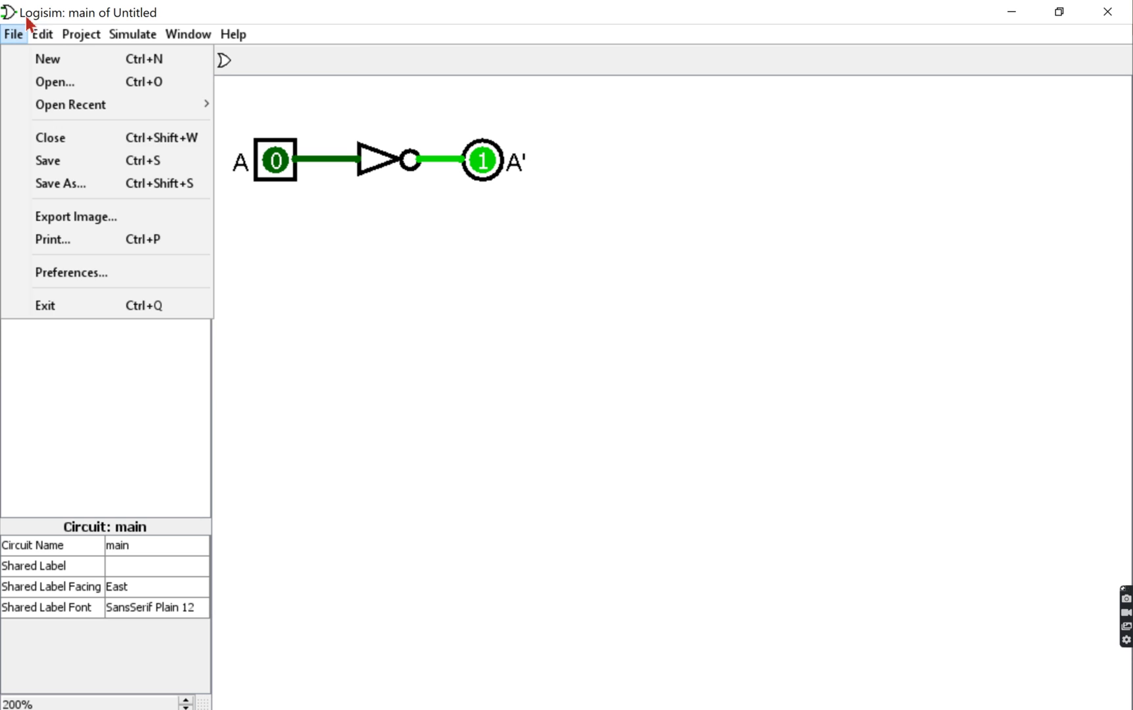
pyautogui.click(41, 22)
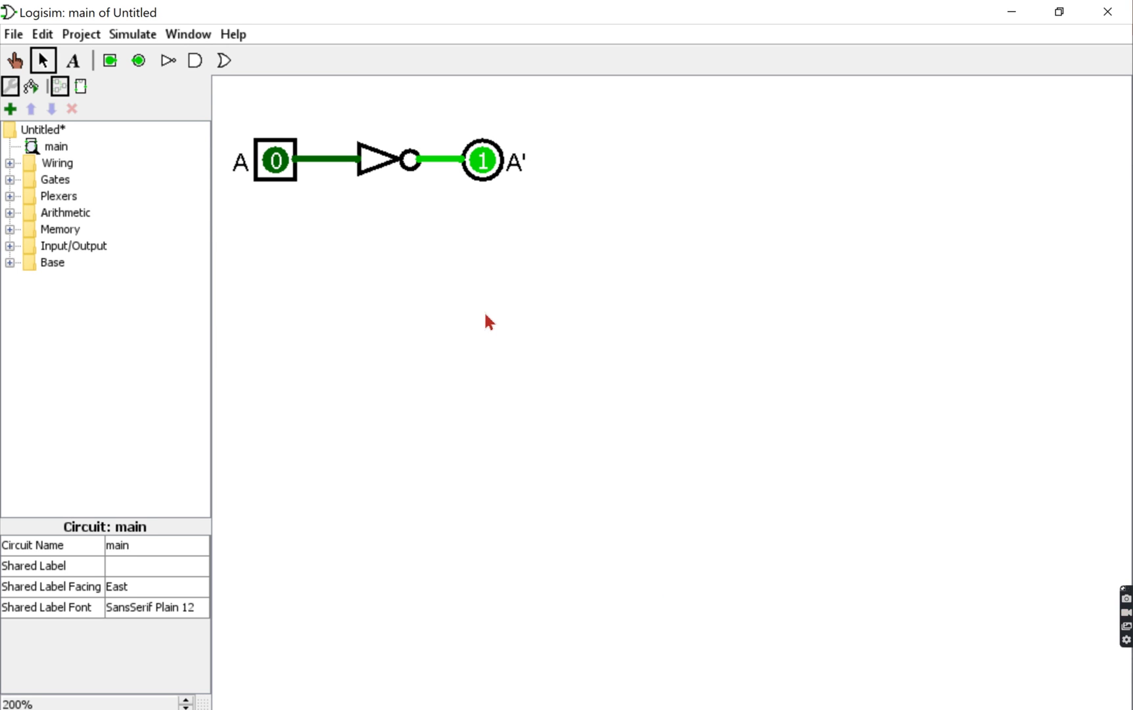
pyautogui.click(13, 34)
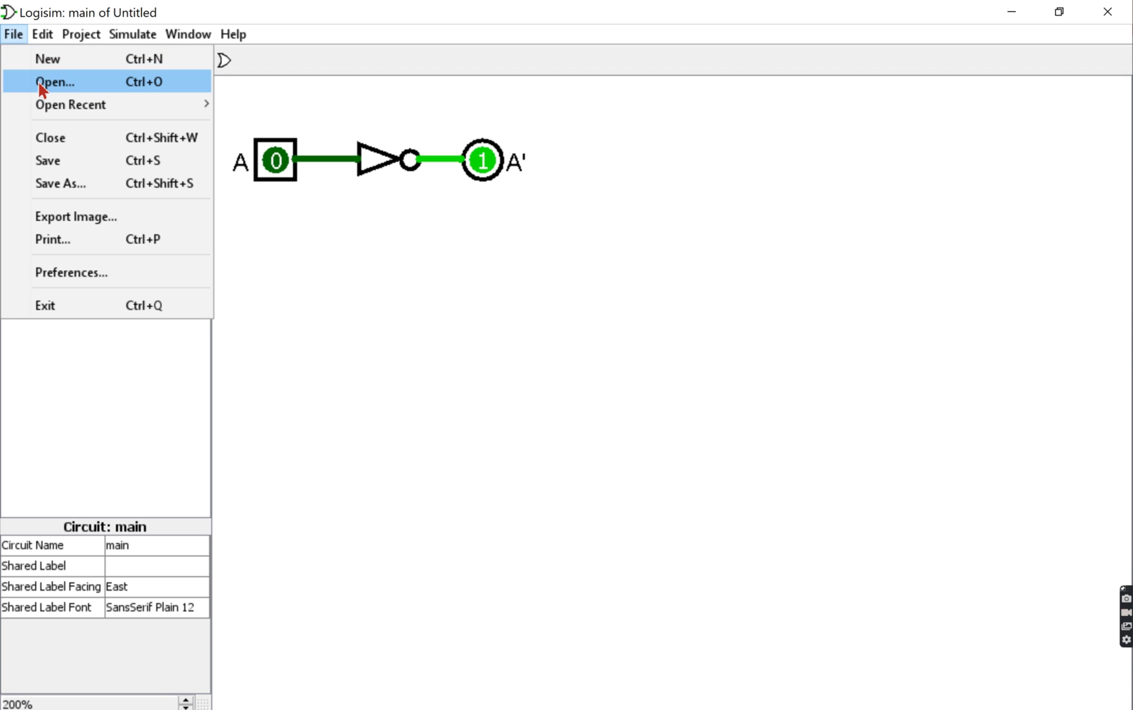
pyautogui.moveTo(55, 109)
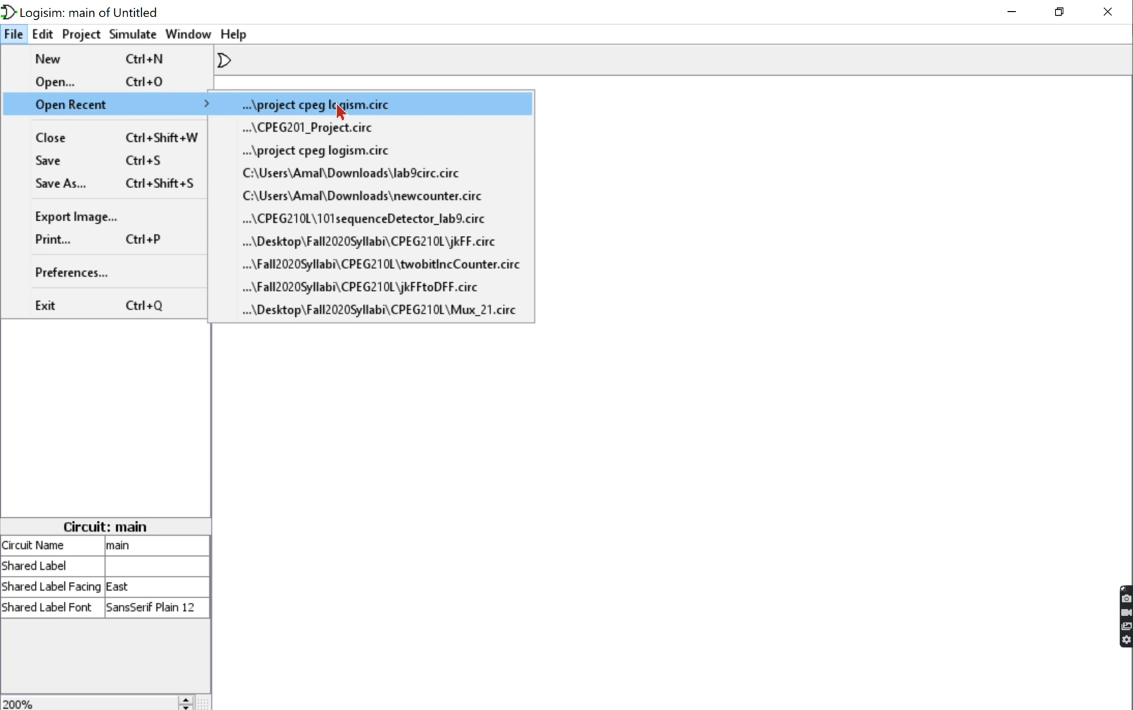
pyautogui.click(376, 430)
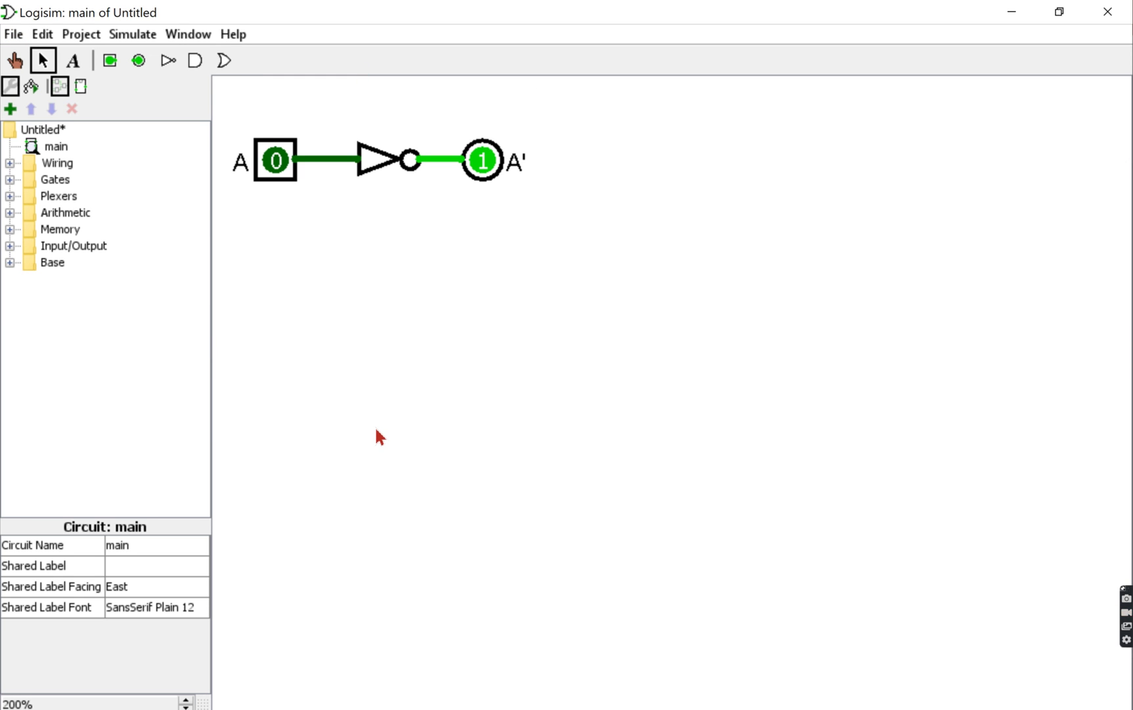
# Delete the whole NOT gate circuit and paste the prepared NOT, AND and OR gate exercise headings onto the canvas.
pyautogui.hotkey('ctrl', 'a')
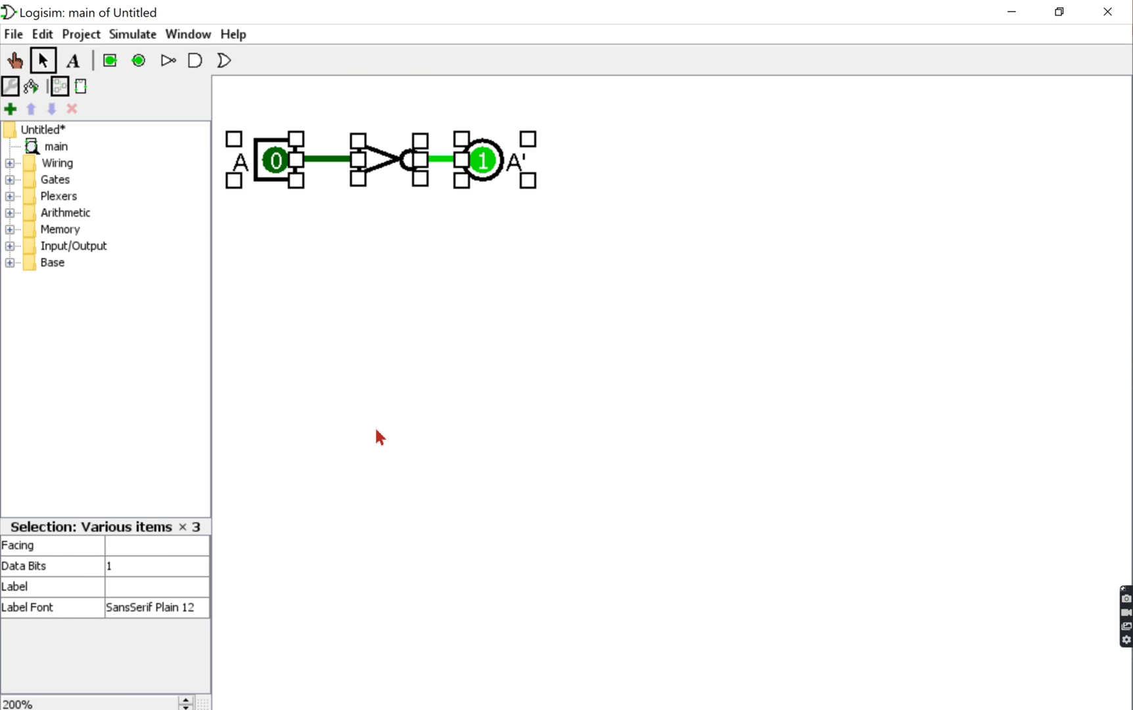
pyautogui.press('Delete')
pyautogui.hotkey('ctrl', 'v')
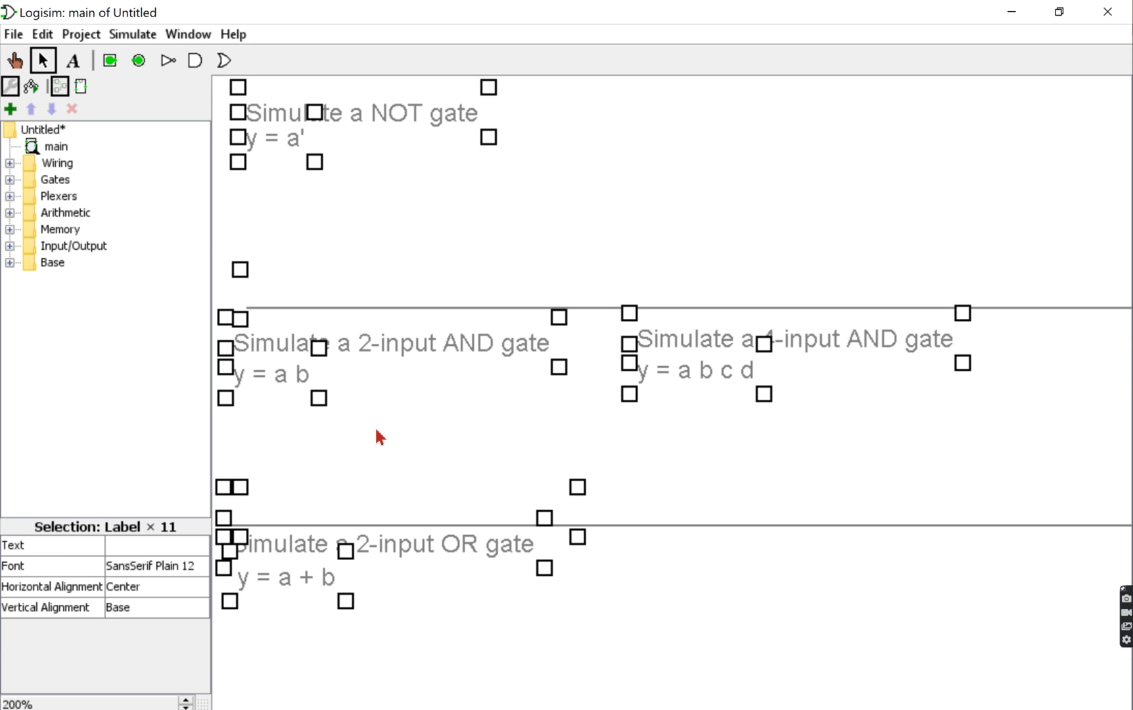
pyautogui.click(684, 203)
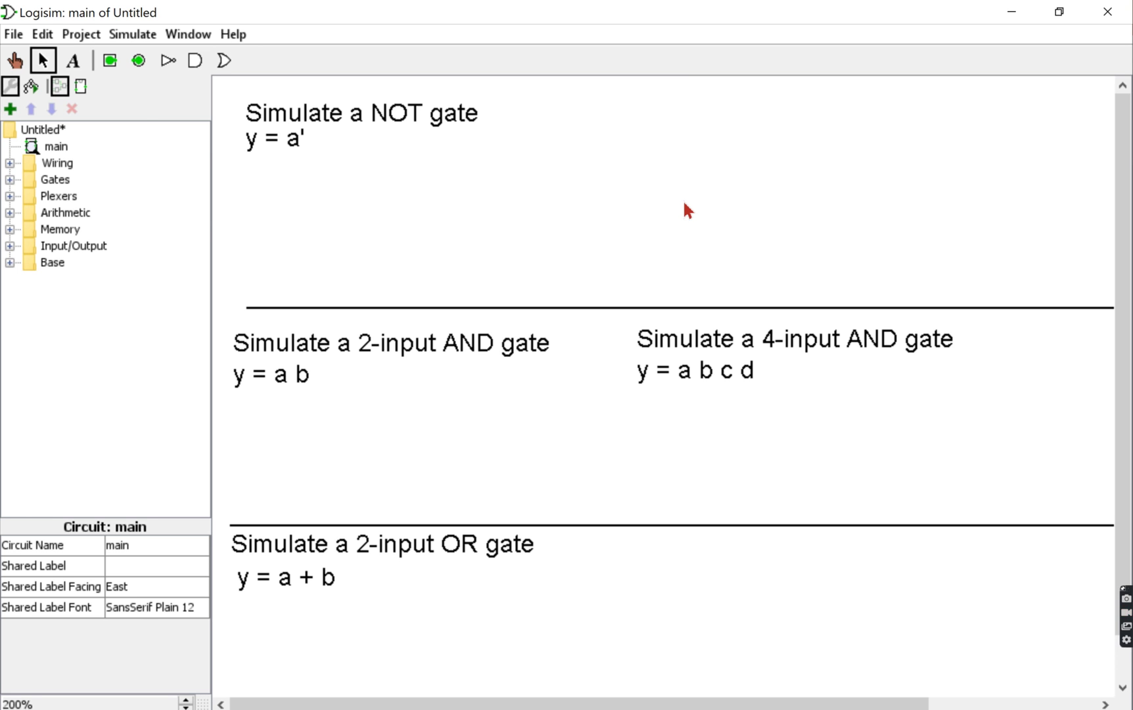
# Start placing an input pin below the y = a' expression in the NOT gate exercise.
pyautogui.click(113, 59)
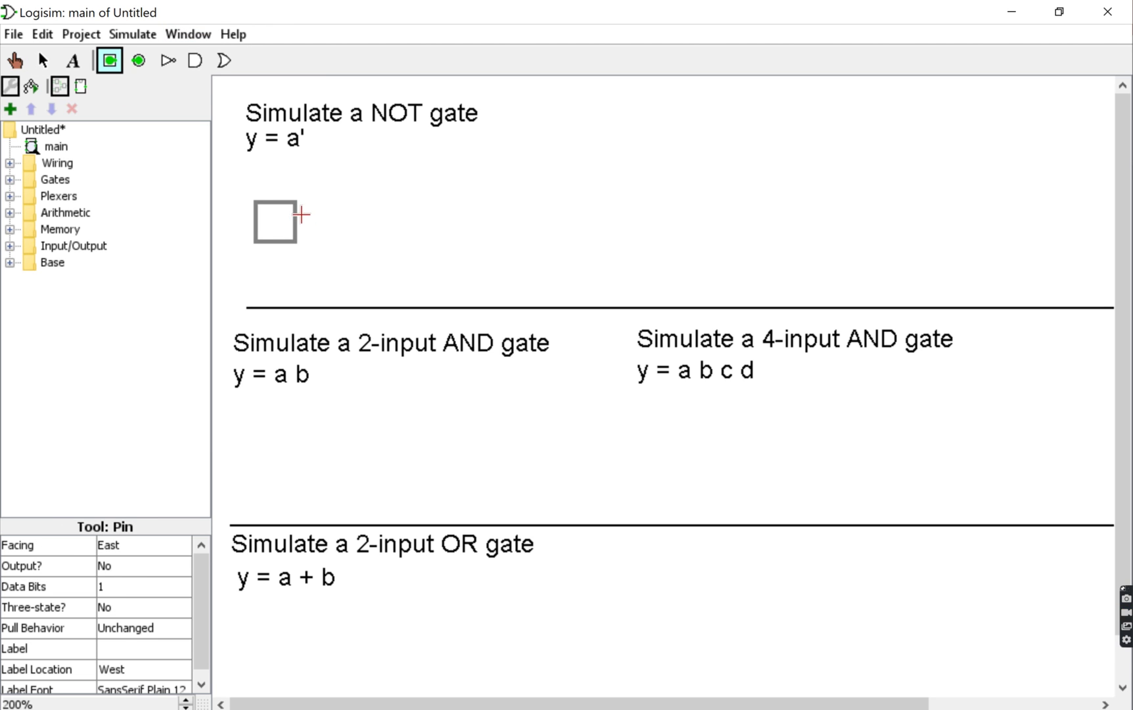